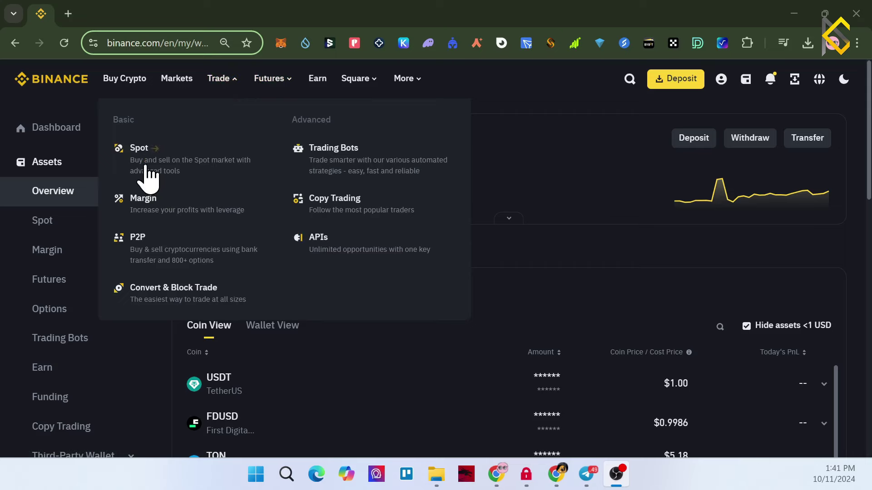
Step: Go to the Spot trading page for BTC/USDT from the assets area
click(149, 171)
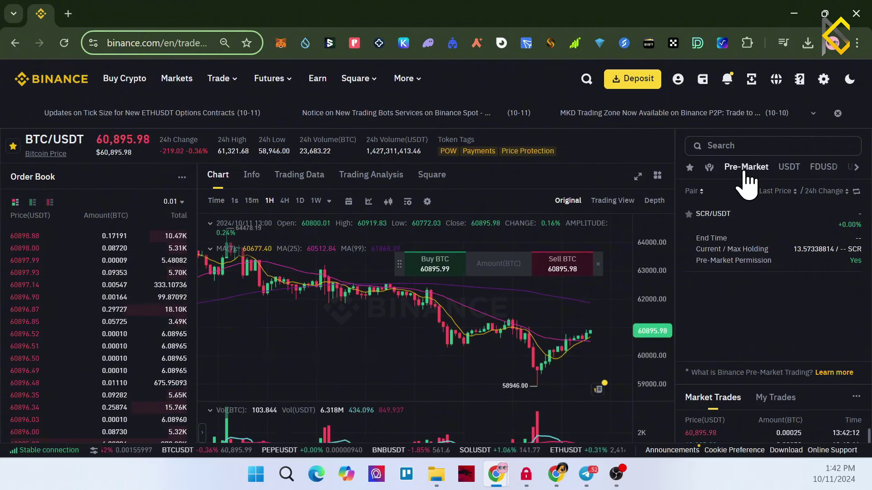
click(857, 167)
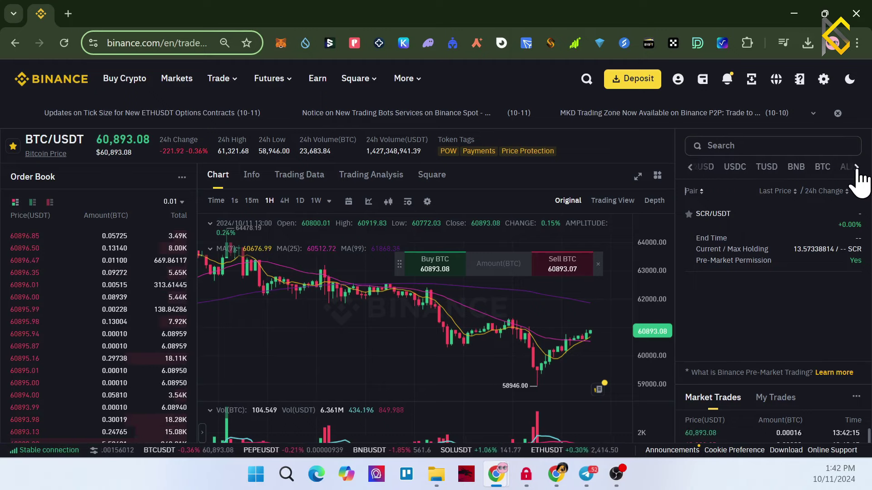
click(689, 166)
click(857, 167)
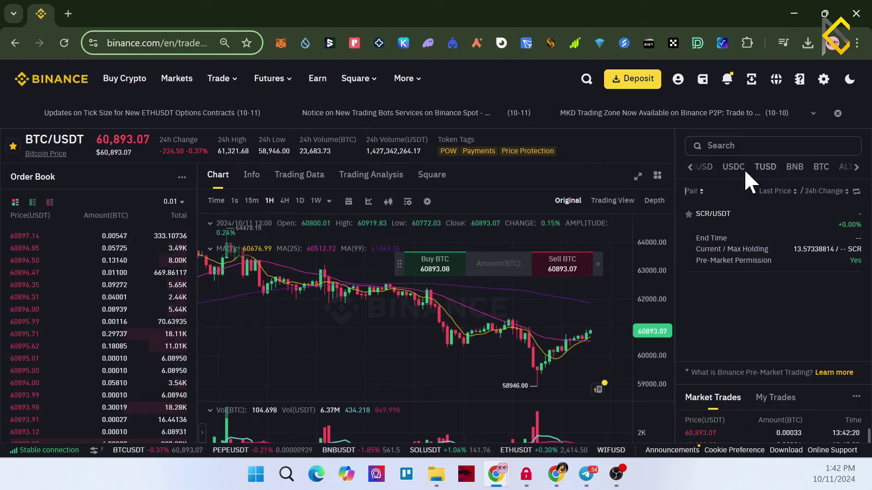
click(690, 167)
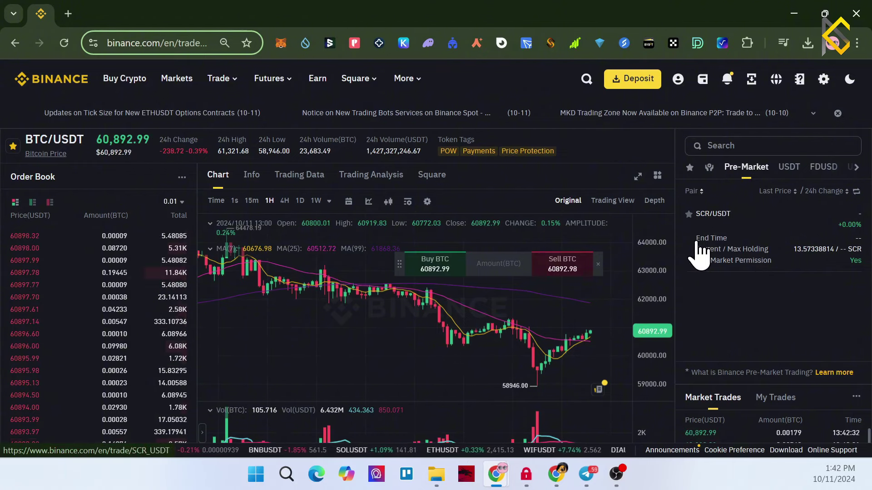
mouse_move(700, 248)
mouse_down()
mouse_move(710, 236)
mouse_move(864, 245)
mouse_up()
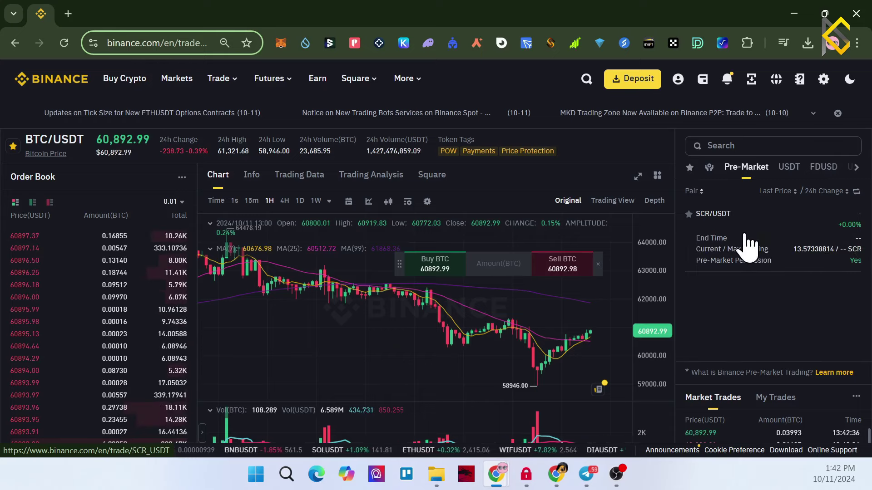
Step: Open the SCR/USDT pre-market pair, close the Buy/Sell widget, and highlight the opening countdown
click(712, 234)
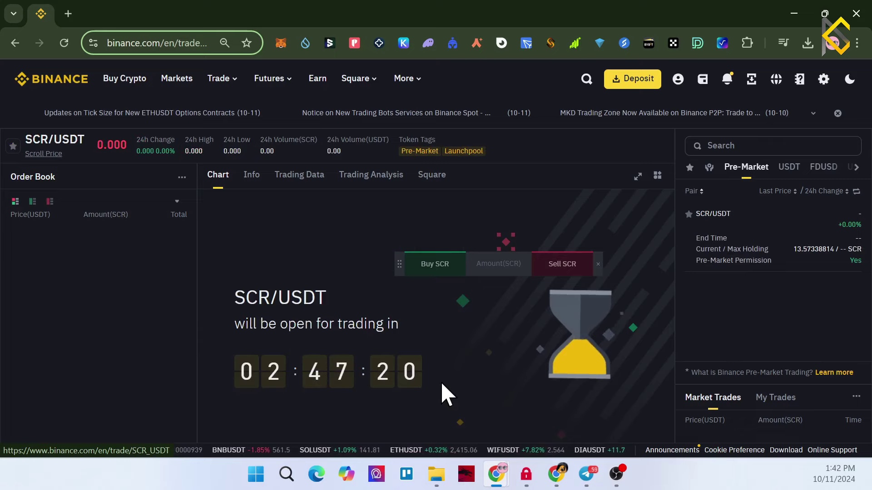
scroll(435, 385, down, 1)
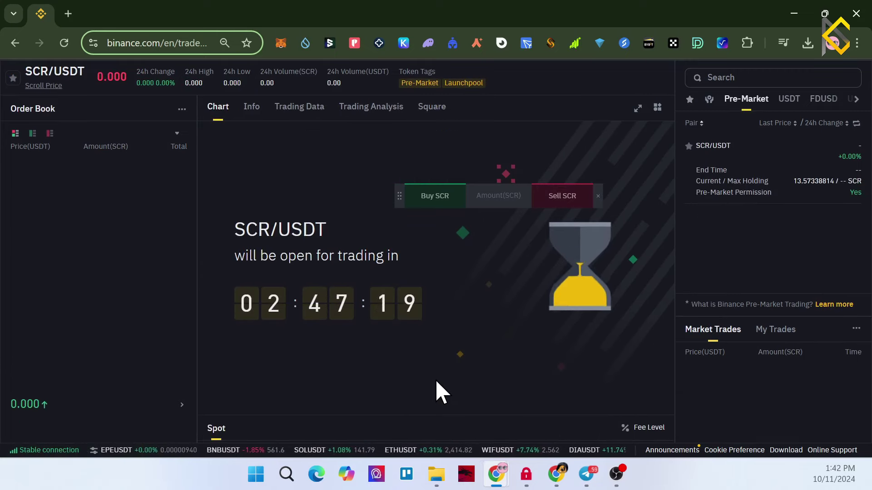
click(597, 195)
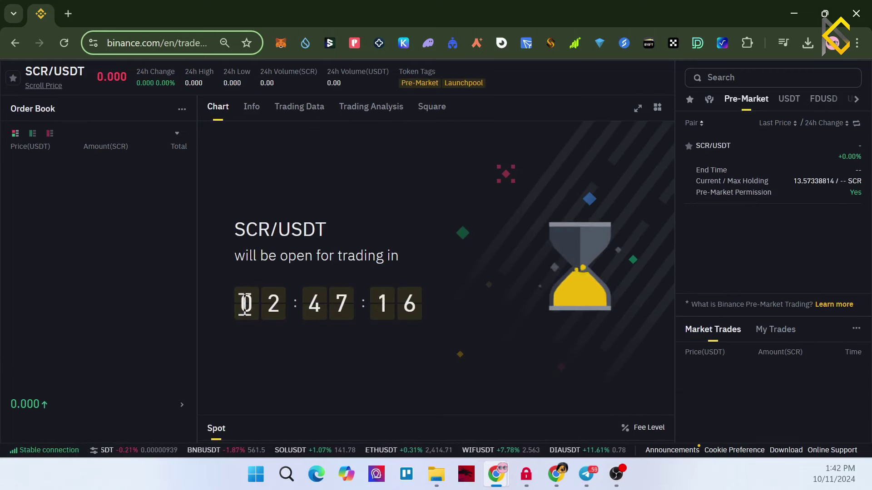
drag(237, 304, 412, 305)
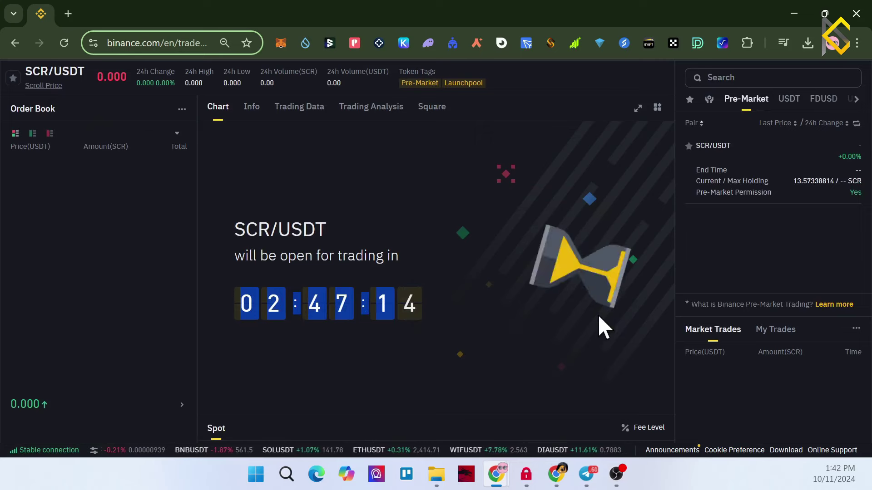
scroll(734, 315, up, 1)
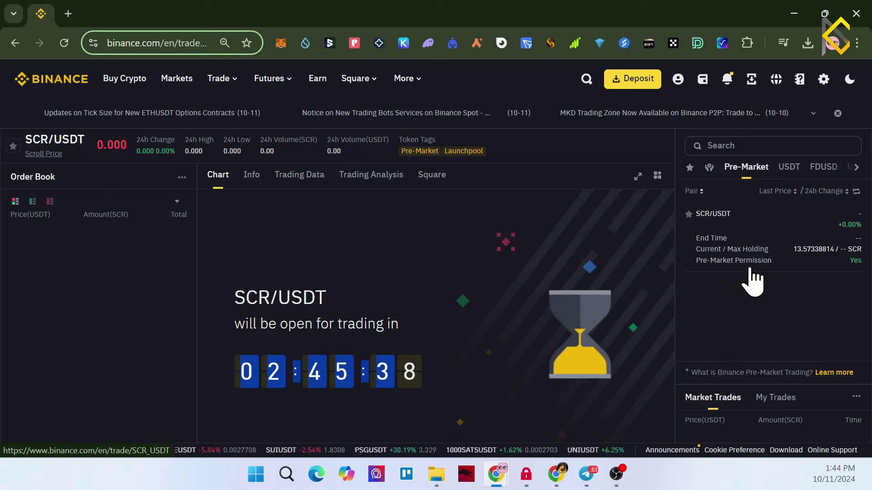
scroll(749, 273, down, 5)
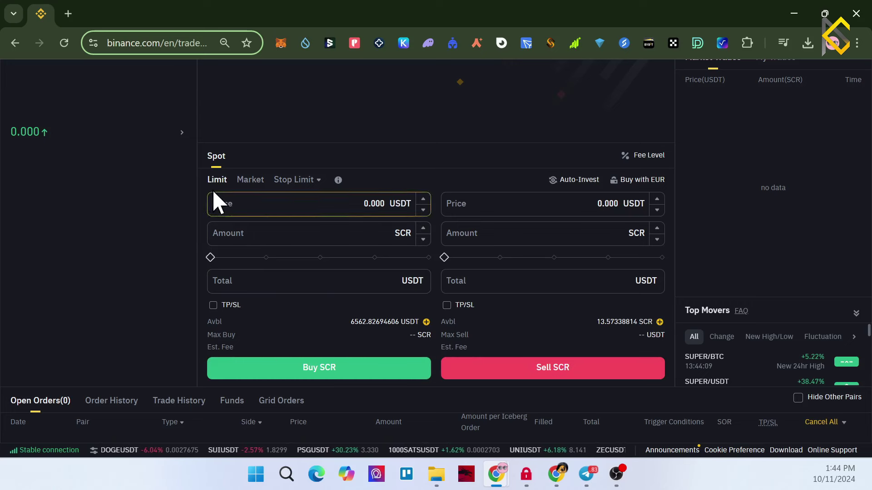
Step: Switch the SCR/USDT order form to Market, then back to Limit, and select the buy Price field
click(250, 180)
scroll(309, 232, up, 1)
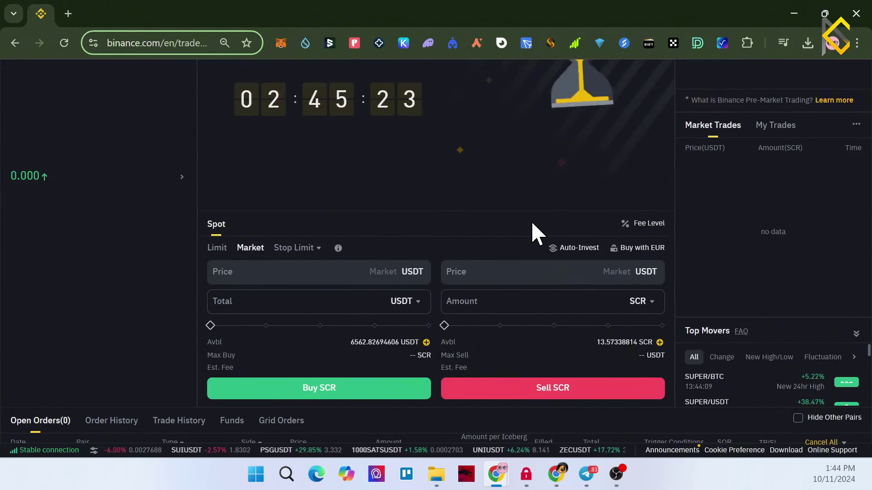
scroll(531, 221, up, 1)
scroll(353, 244, down, 2)
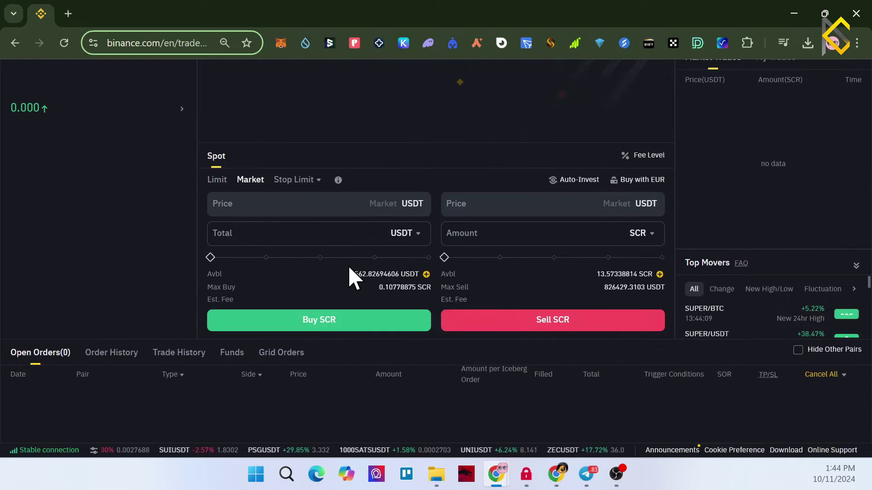
click(272, 233)
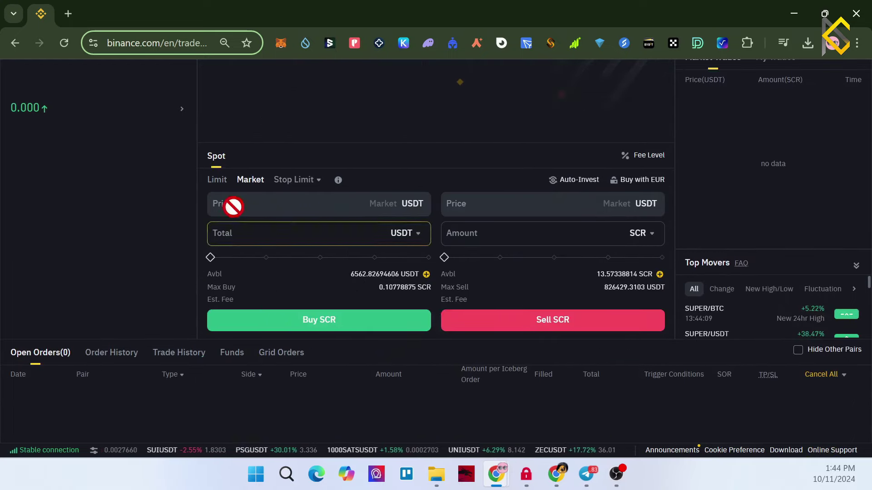
click(217, 179)
click(266, 197)
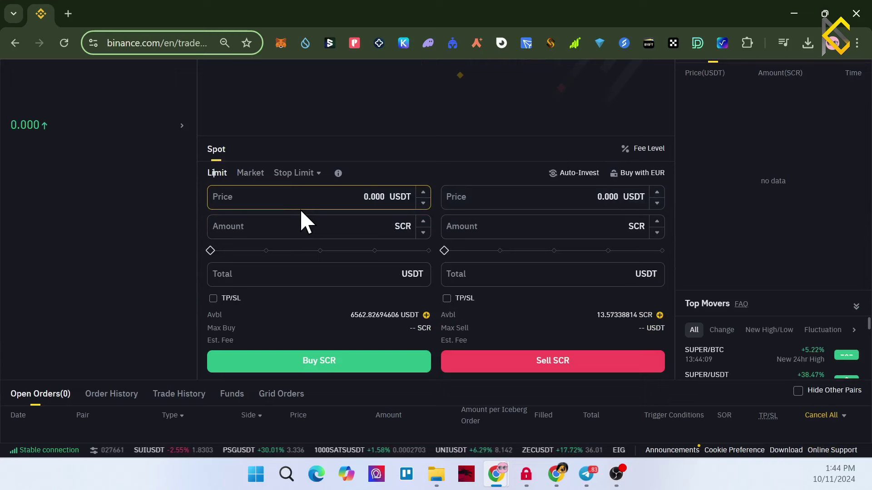
click(358, 196)
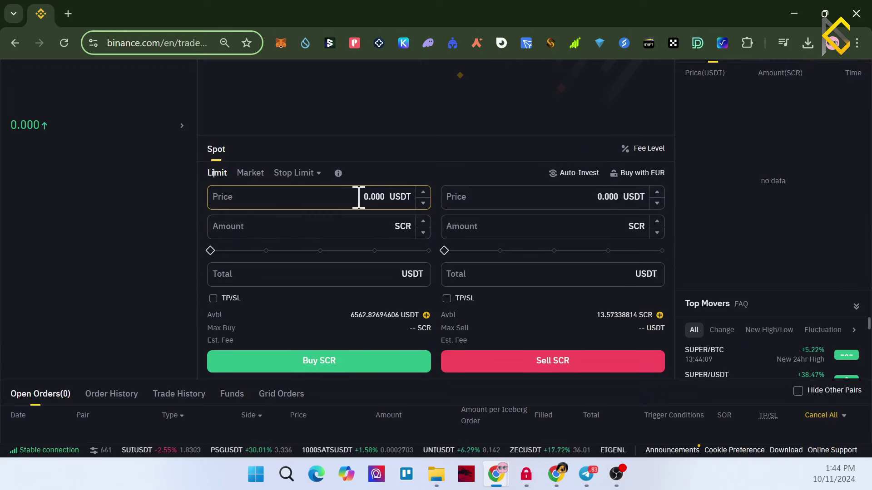
Step: Change the SCR sell limit price from 5 to 2 USDT, keeping the amount at 5 SCR
click(243, 184)
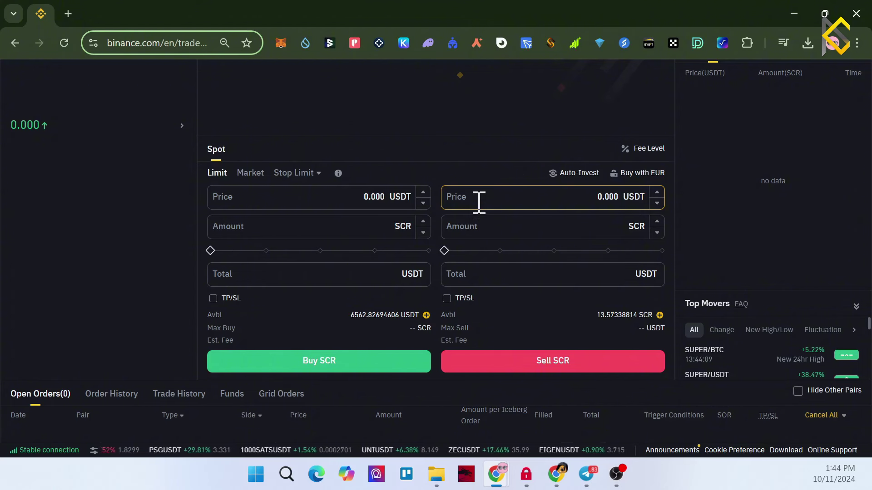
text(5)
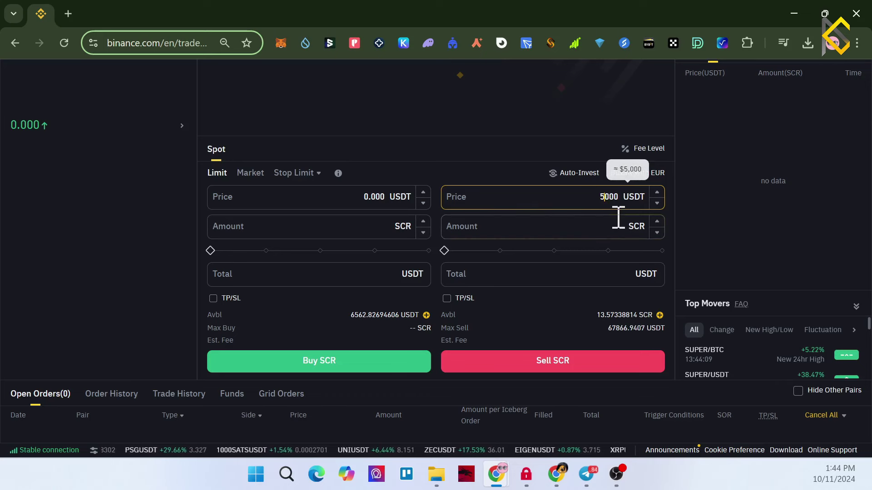
double_click(604, 197)
text(5)
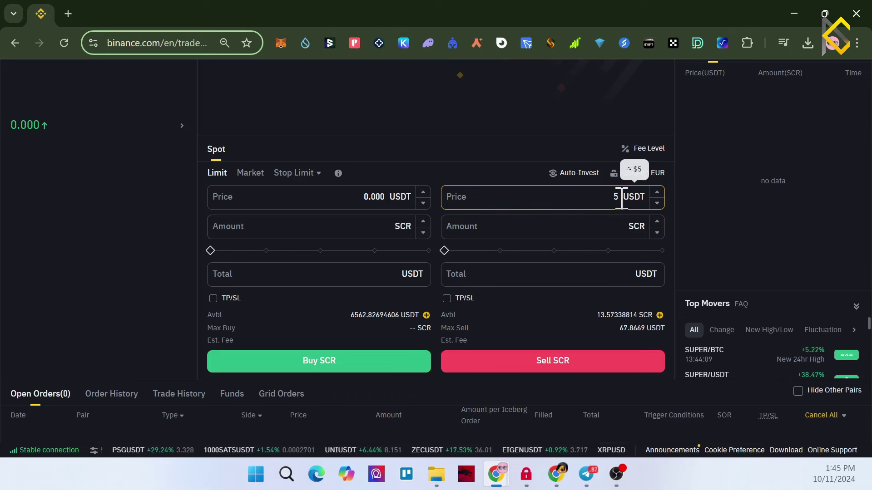
click(578, 226)
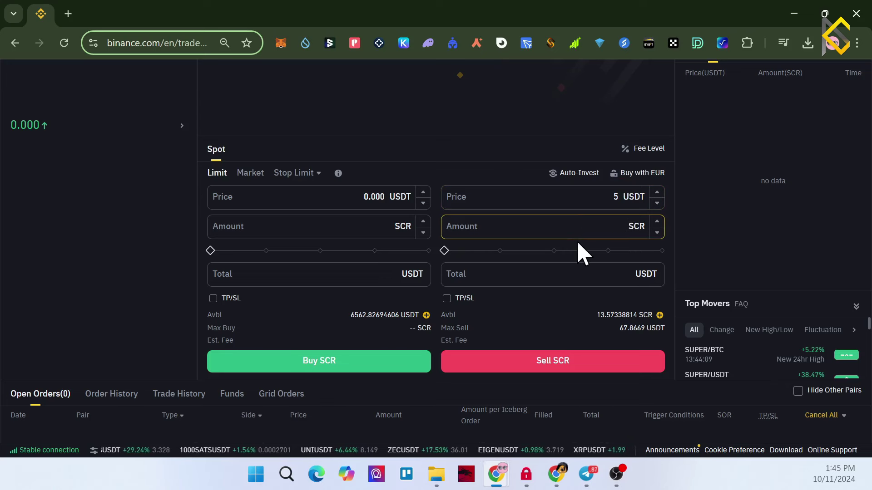
text(5)
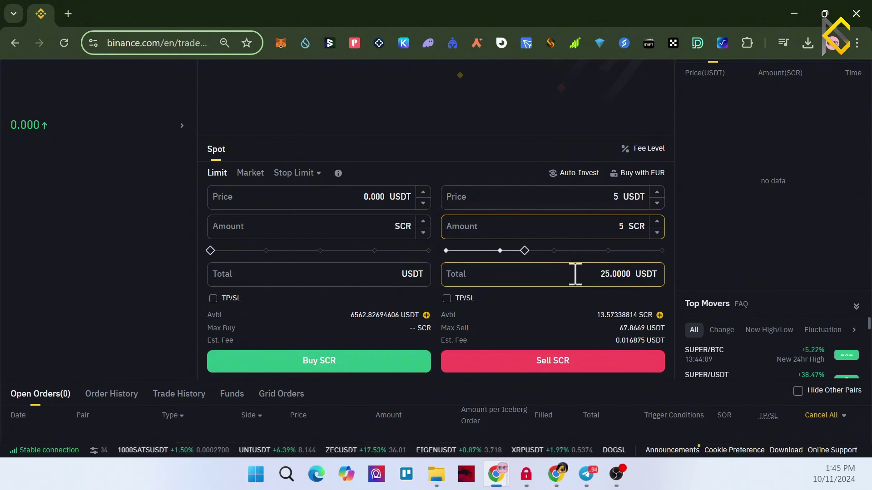
click(618, 197)
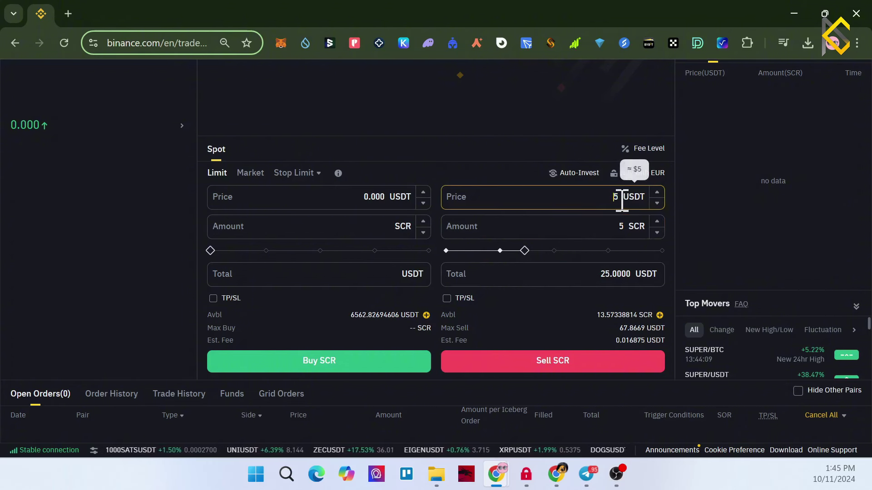
key(BackSpace)
text(2)
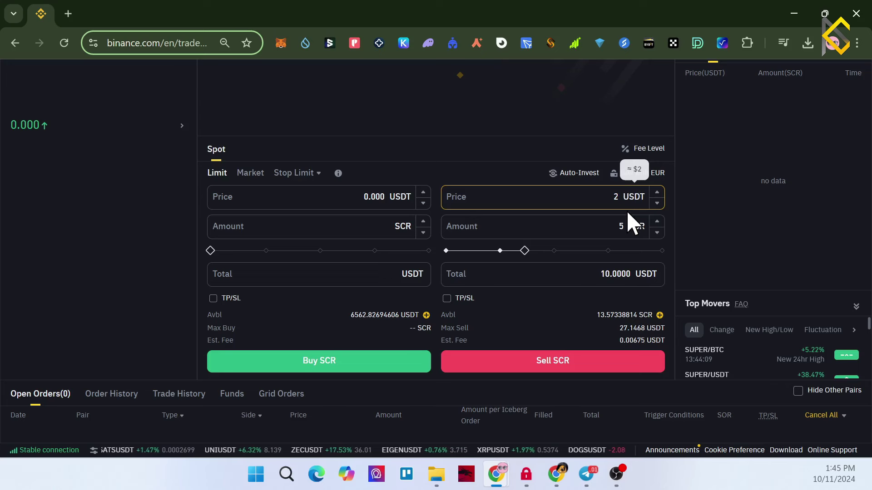
click(618, 232)
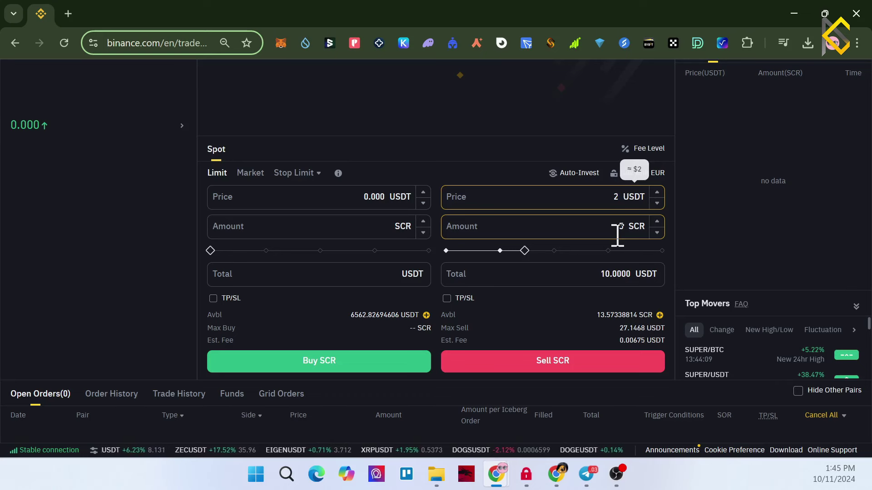
Step: Enter the SCR limit buy at 1 USDT for 20 SCR, a 20 USDT total
click(388, 204)
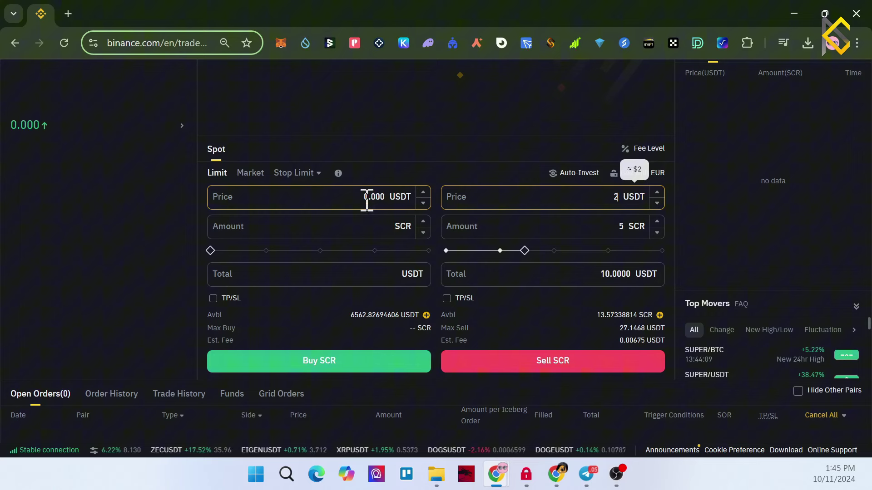
drag(365, 200, 405, 201)
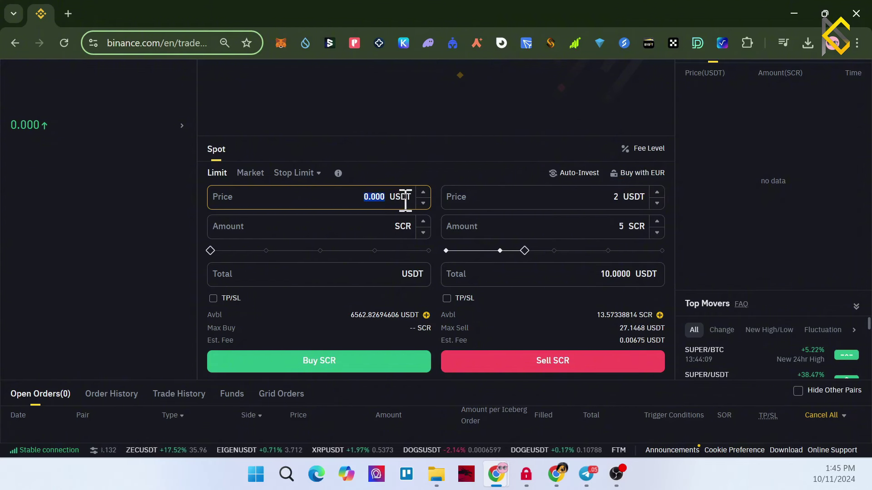
text(1)
click(377, 226)
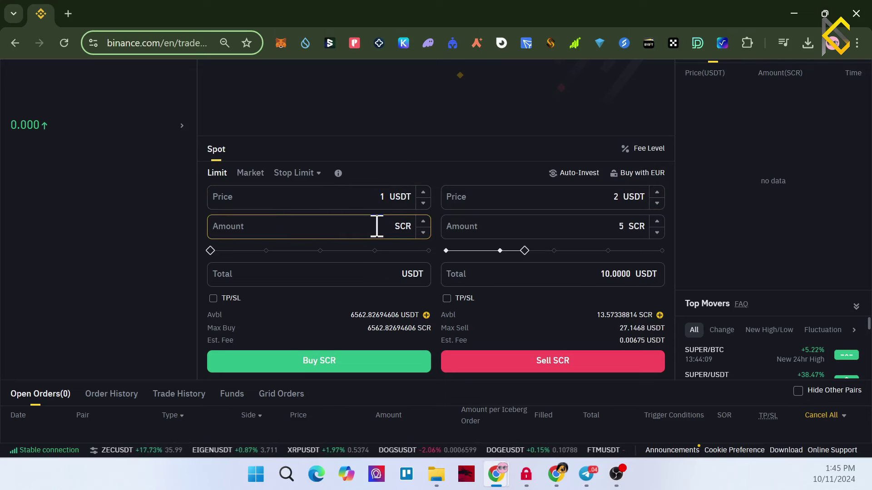
text(20)
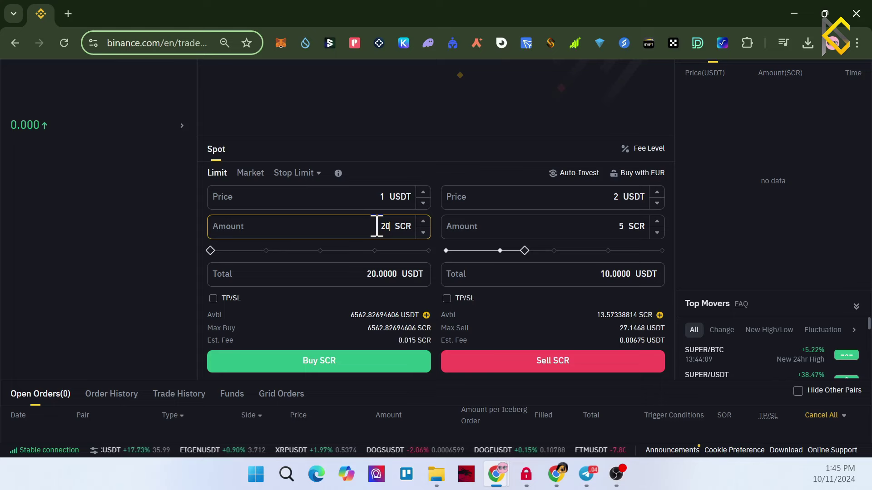
scroll(789, 197, up, 3)
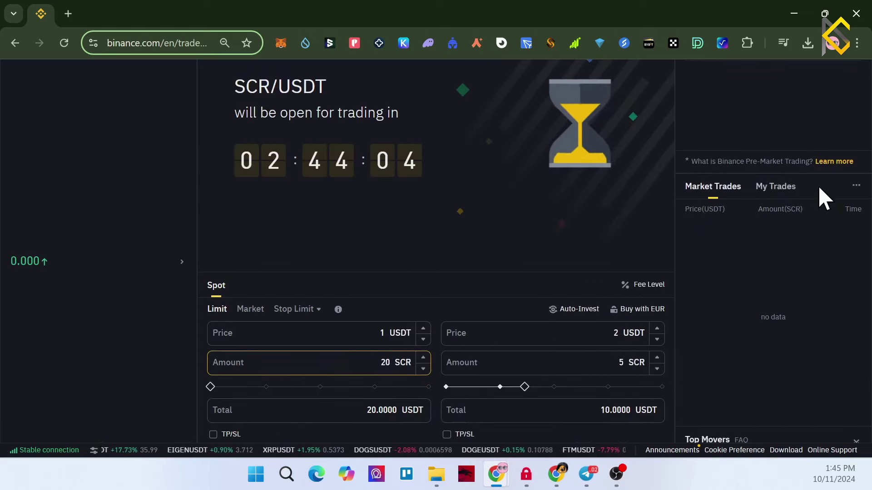
scroll(791, 217, up, 3)
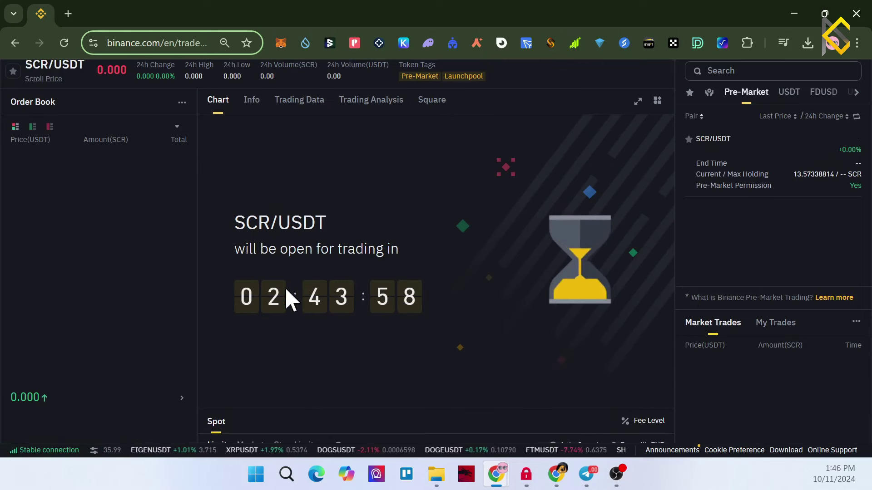
drag(228, 298, 367, 302)
scroll(472, 293, down, 3)
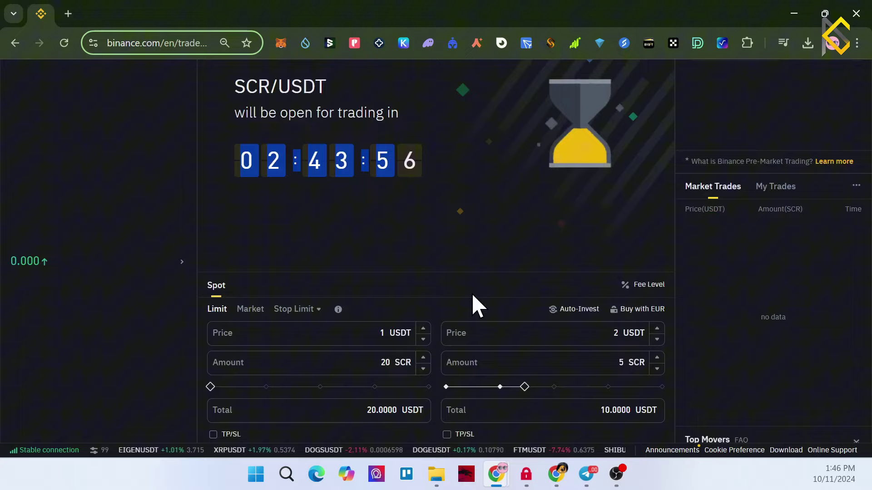
scroll(471, 292, down, 4)
scroll(471, 292, down, 3)
scroll(470, 298, up, 3)
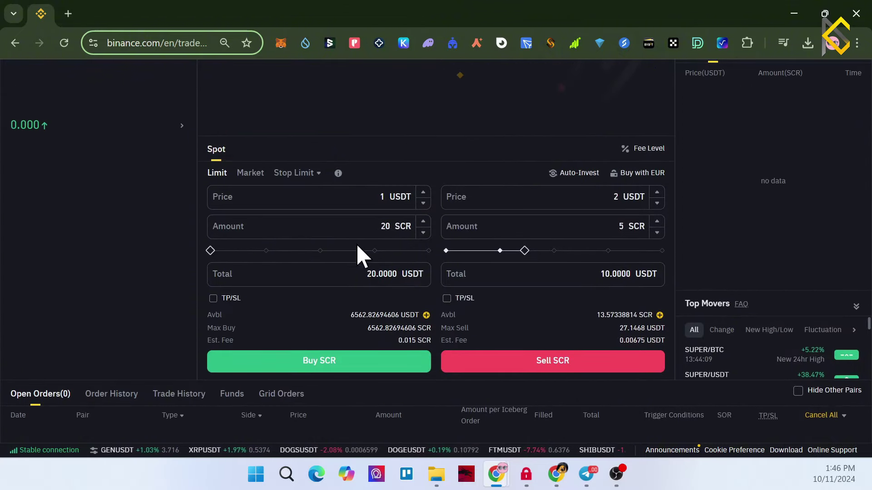
click(380, 227)
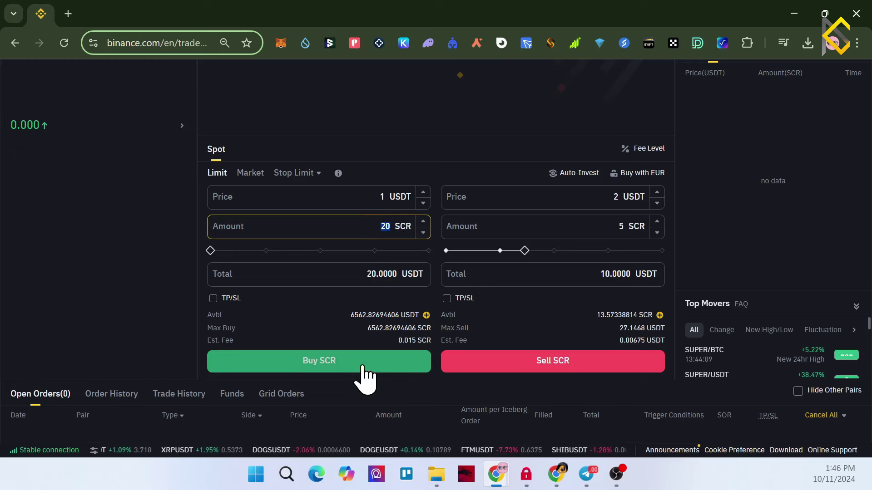
scroll(368, 340, up, 2)
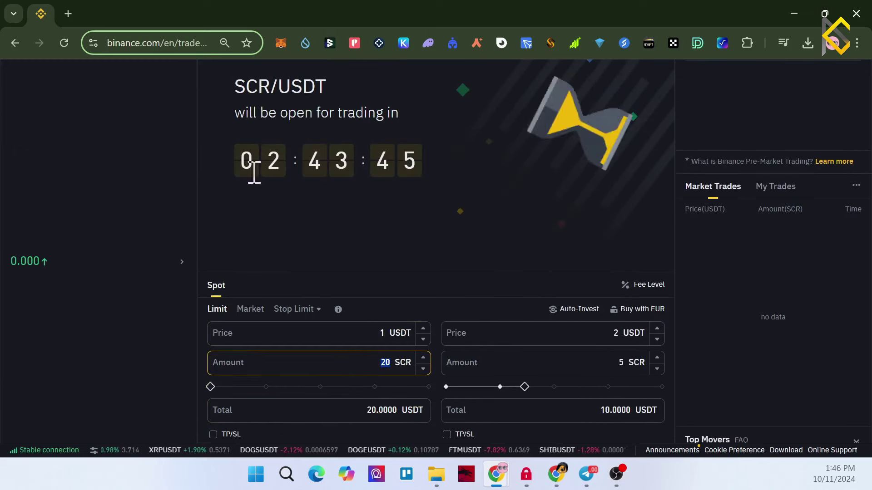
drag(231, 153, 435, 157)
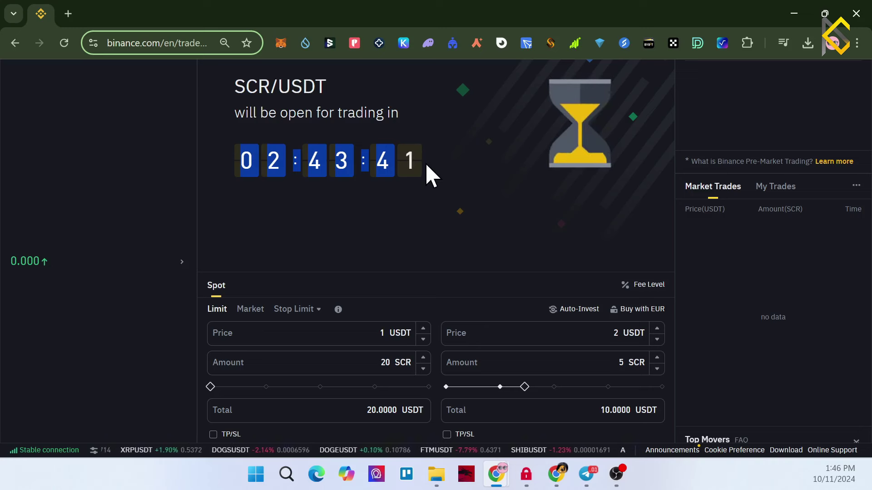
scroll(431, 203, down, 1)
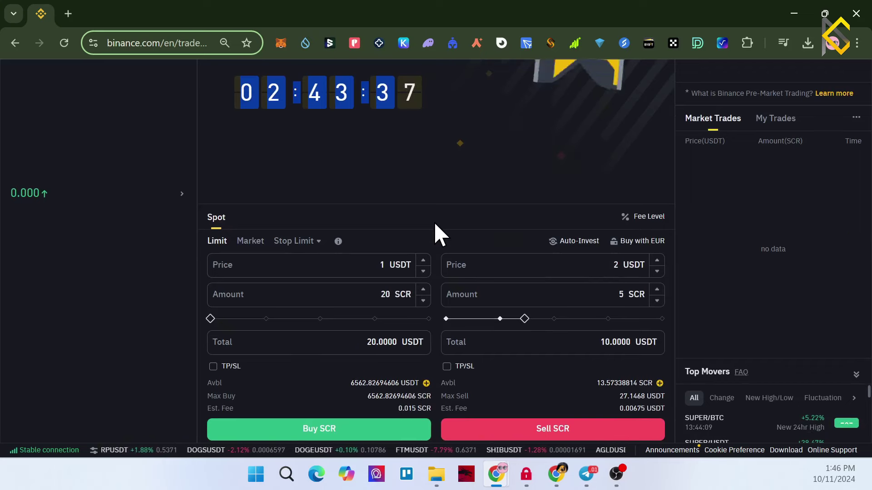
scroll(434, 222, up, 2)
scroll(437, 229, up, 2)
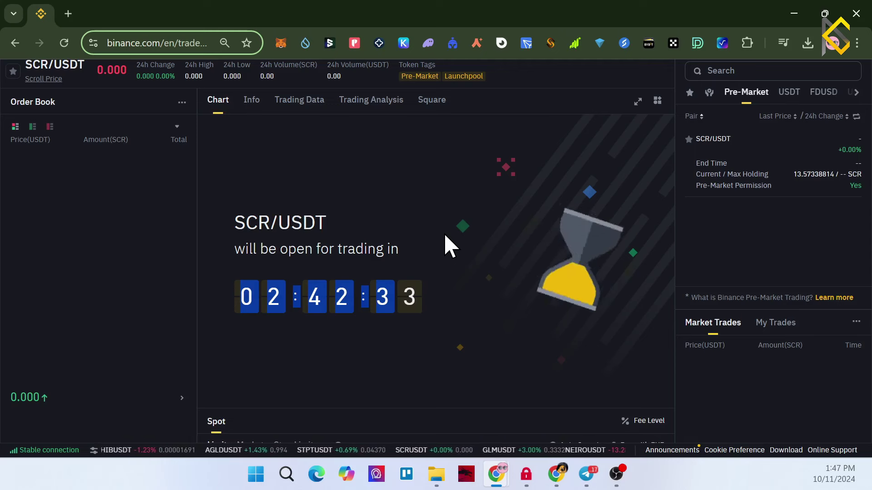
scroll(527, 225, down, 2)
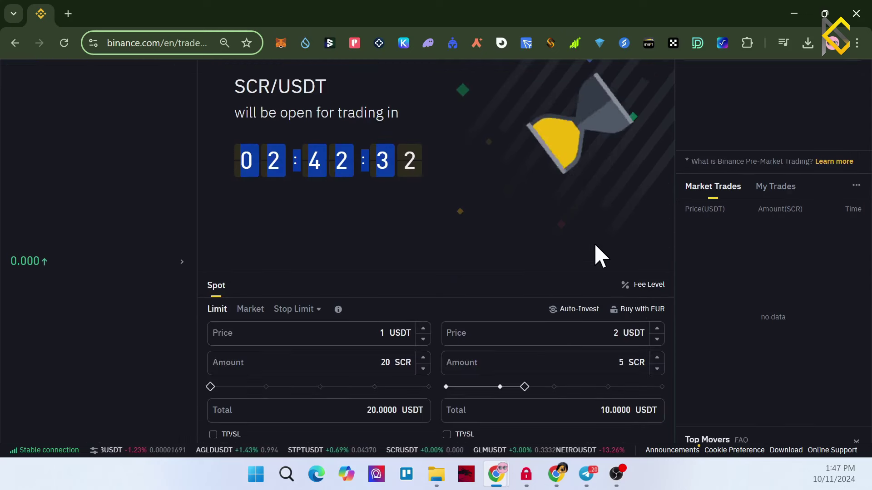
scroll(615, 309, down, 1)
click(615, 294)
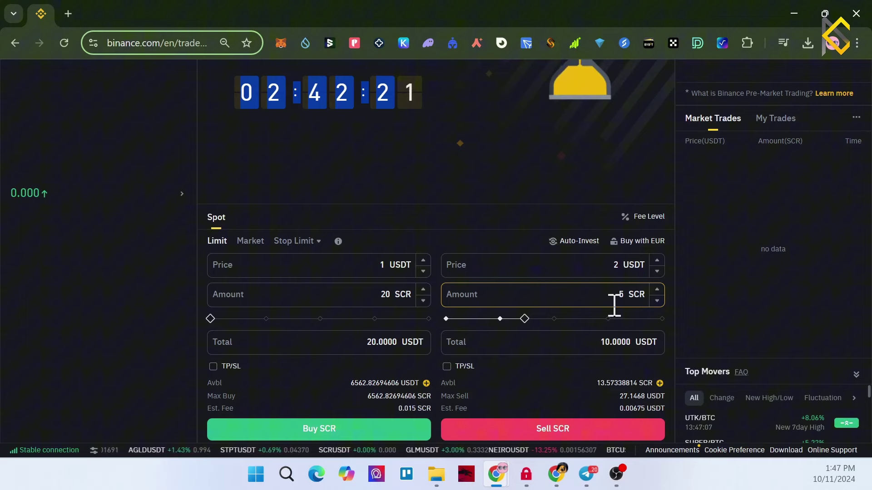
scroll(613, 305, up, 5)
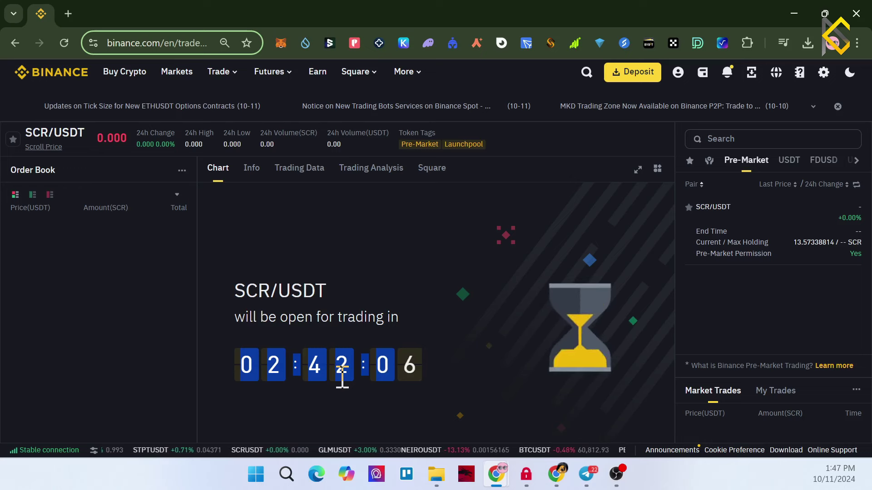
scroll(342, 375, down, 1)
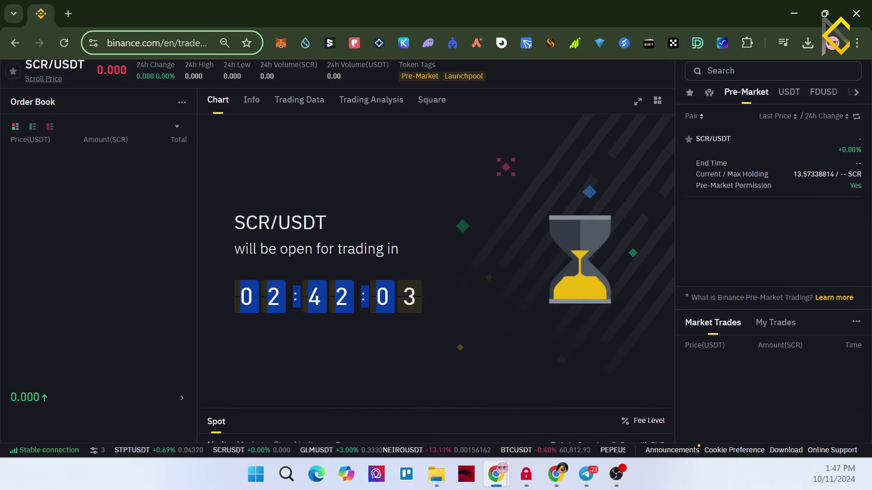